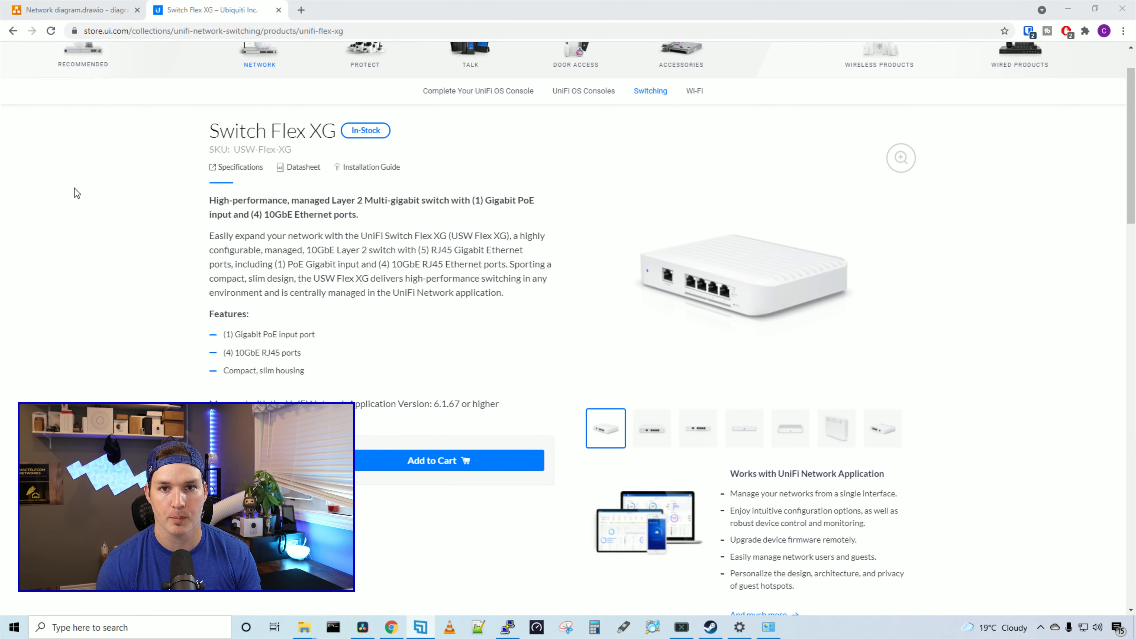
Step: Scroll through the Switch Flex XG specifications table and back to the top
scroll(141, 332, "down", 20)
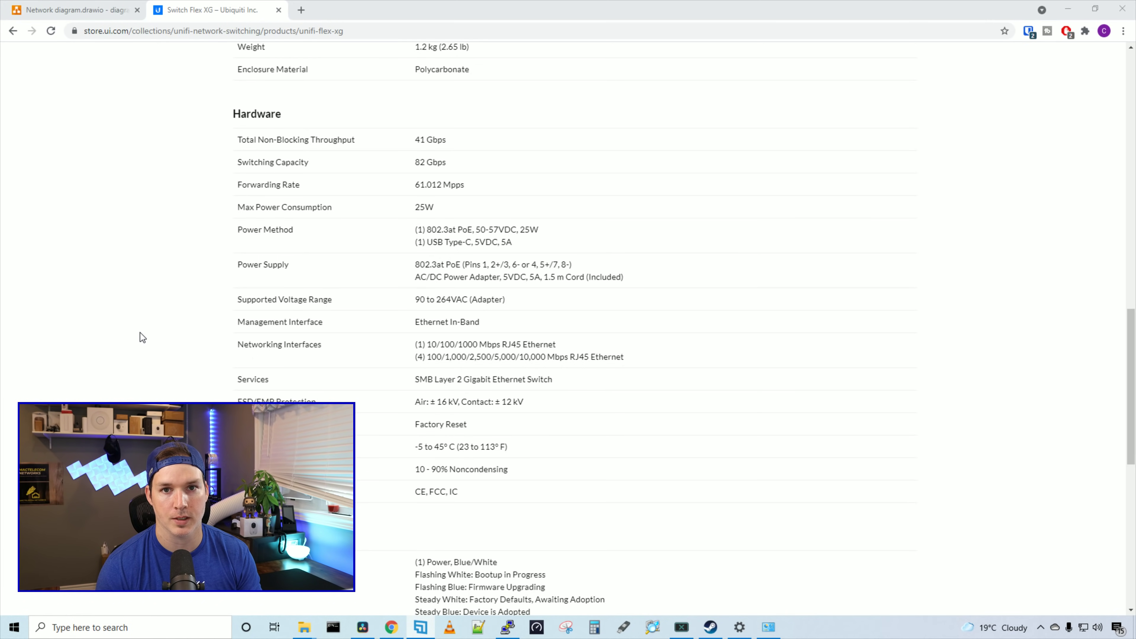
scroll(85, 275, "down", 2)
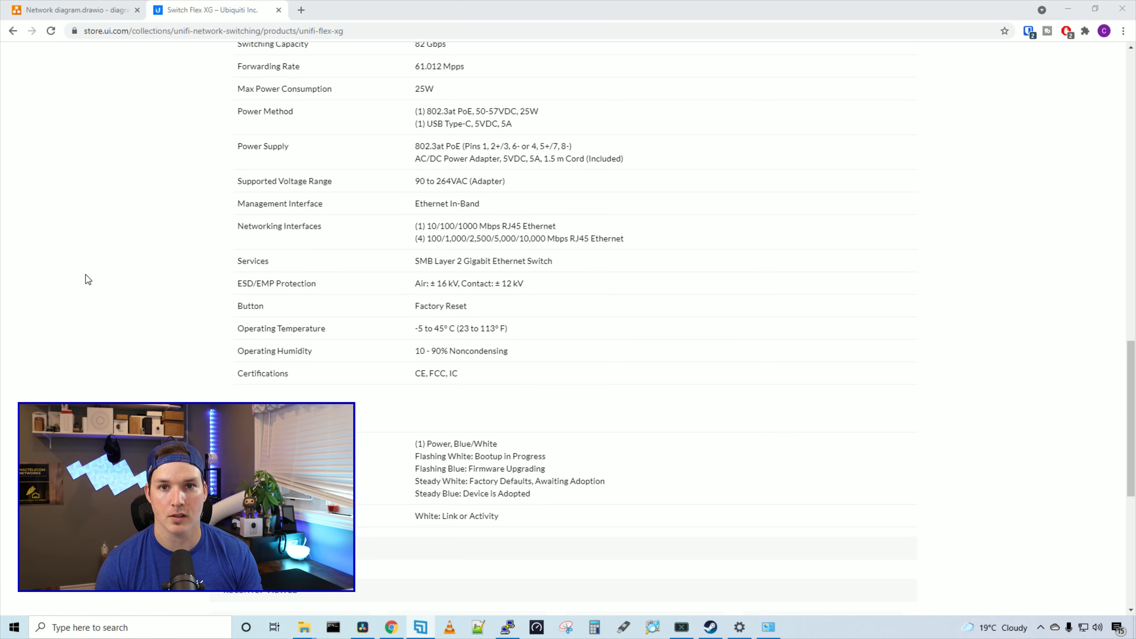
scroll(87, 275, "up", 15)
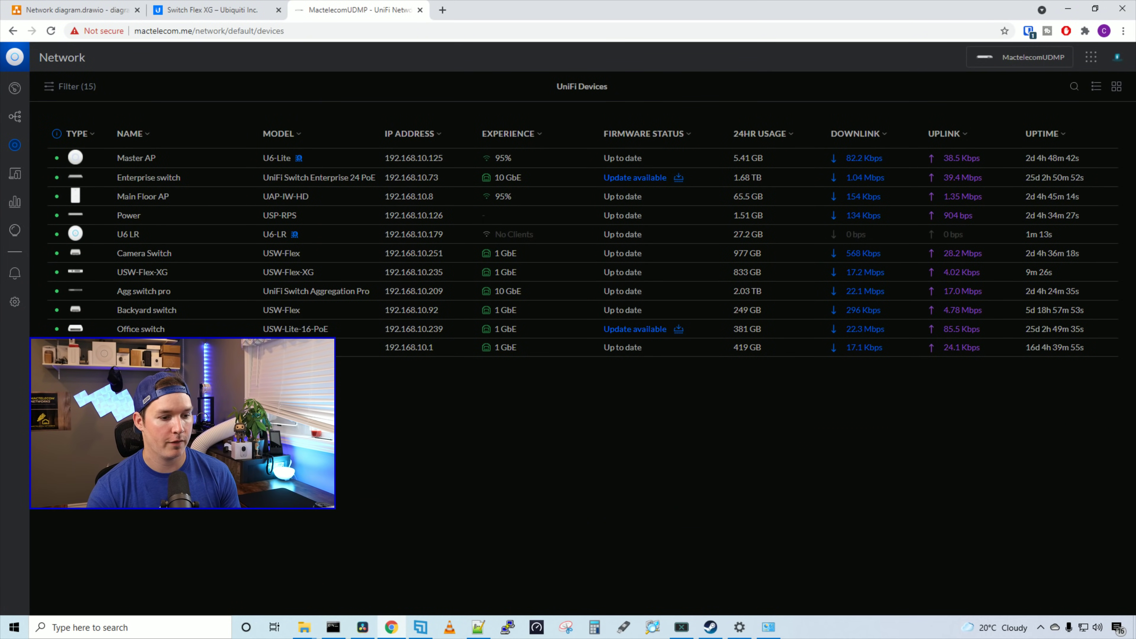
Step: Open the USW-Flex-XG details to view firmware 5.64.8 and its uptime
left_click(155, 279)
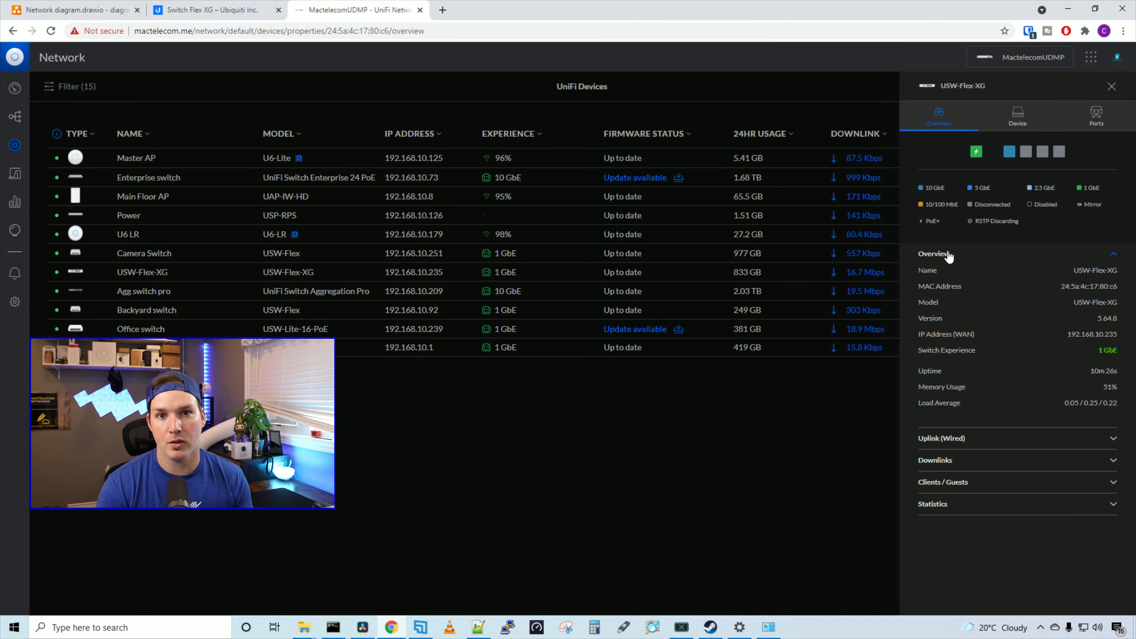
Step: Expand the switch's Uplink, Downlinks, Clients and Statistics sections to review CPU and memory usage
left_click(959, 259)
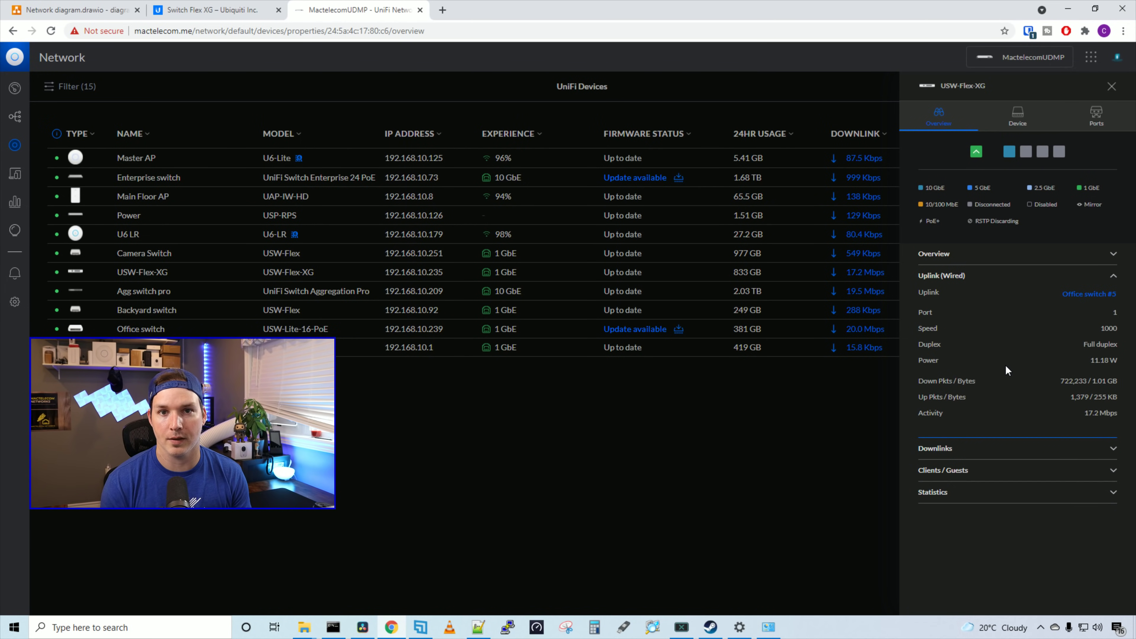
left_click(1024, 448)
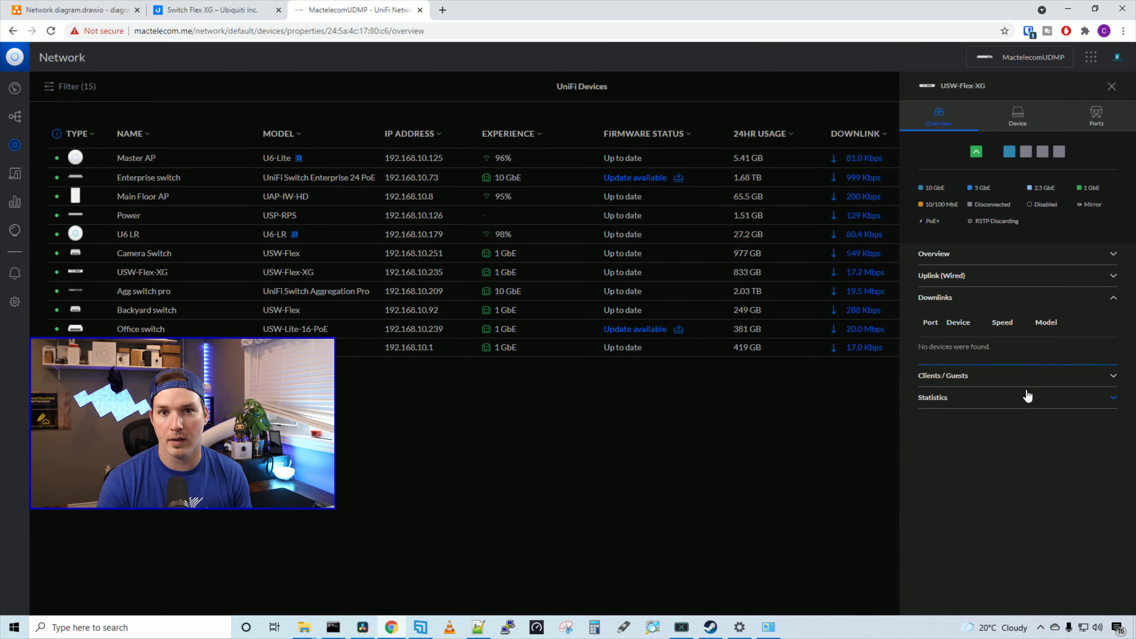
left_click(1027, 375)
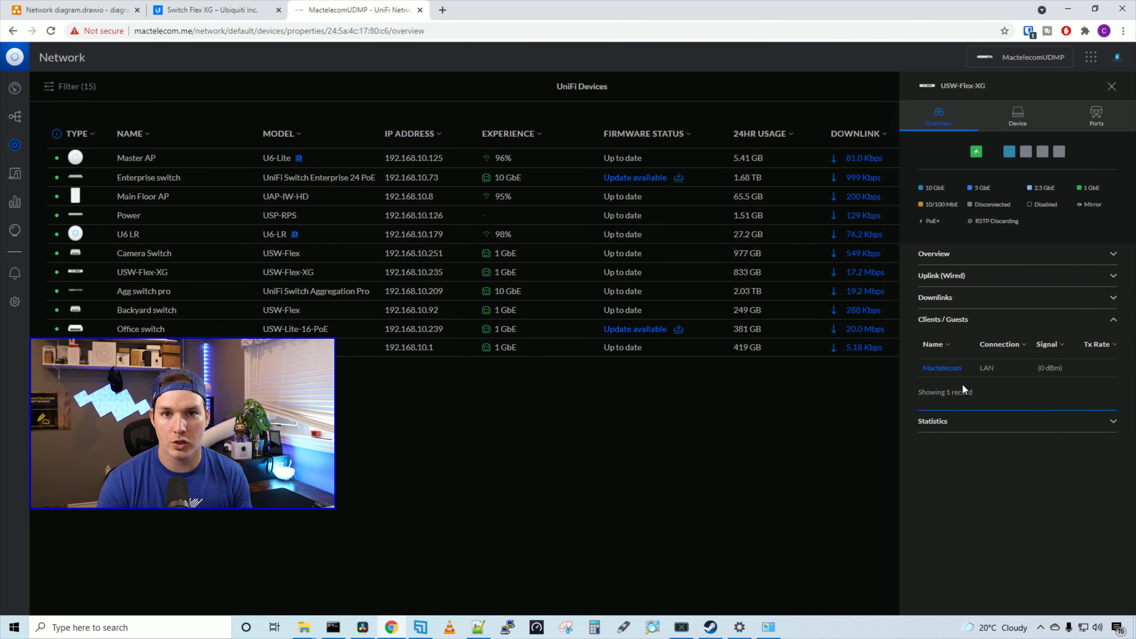
left_click(974, 414)
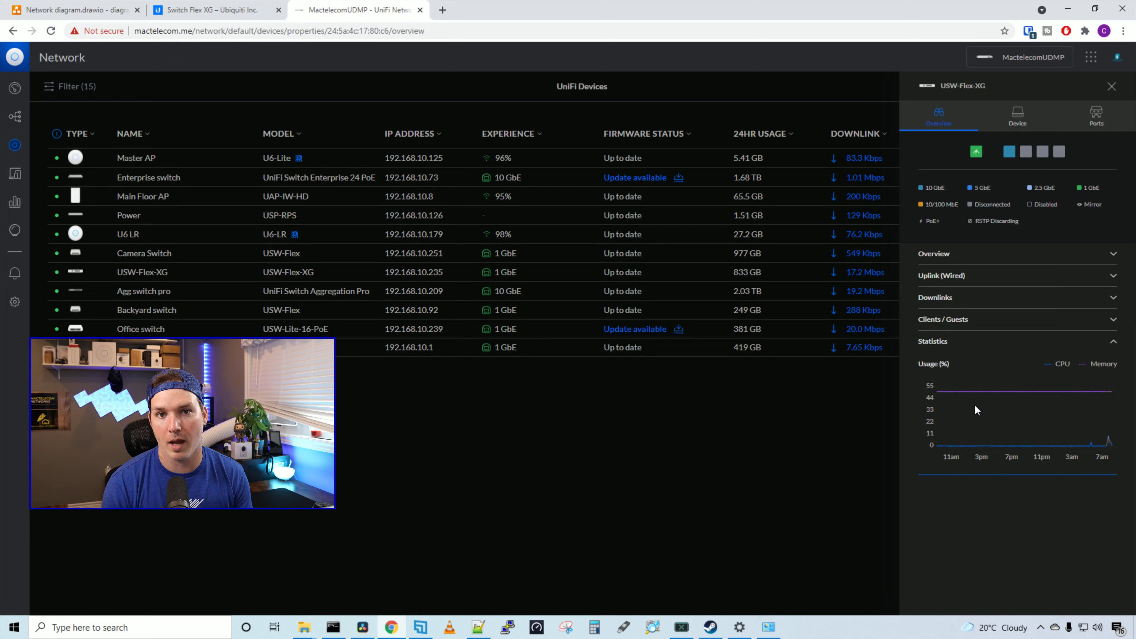
Step: Rename the switch to '10GB Office switch', save, then check its LED and DHCP IP settings
left_click(1017, 116)
left_click(965, 166)
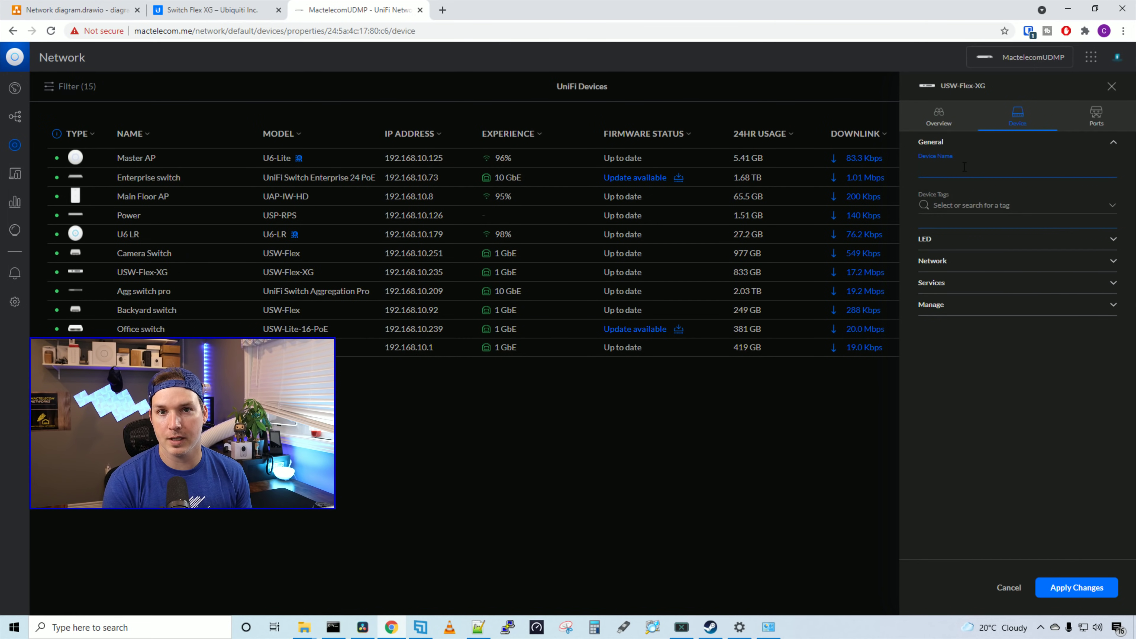
type("1")
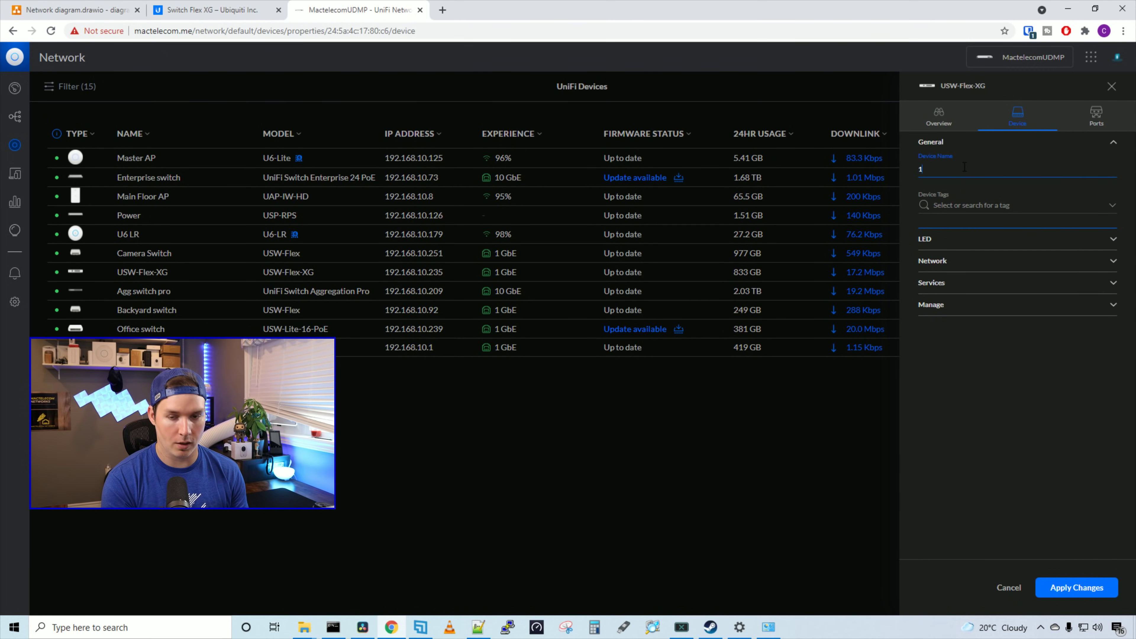
type("0GB Offi")
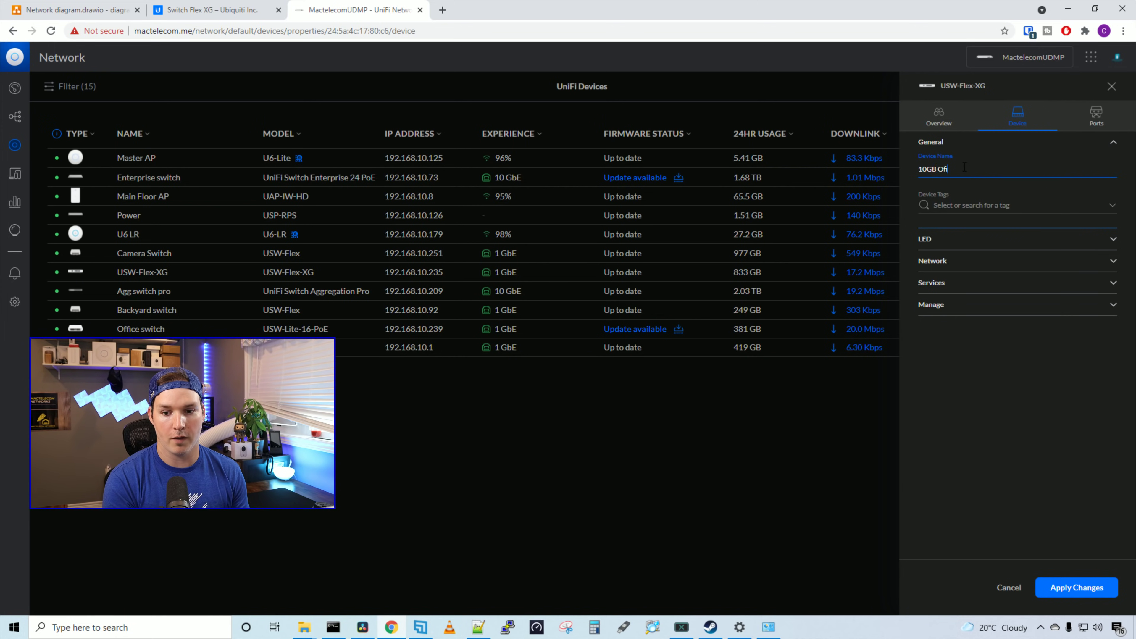
type("ce switch")
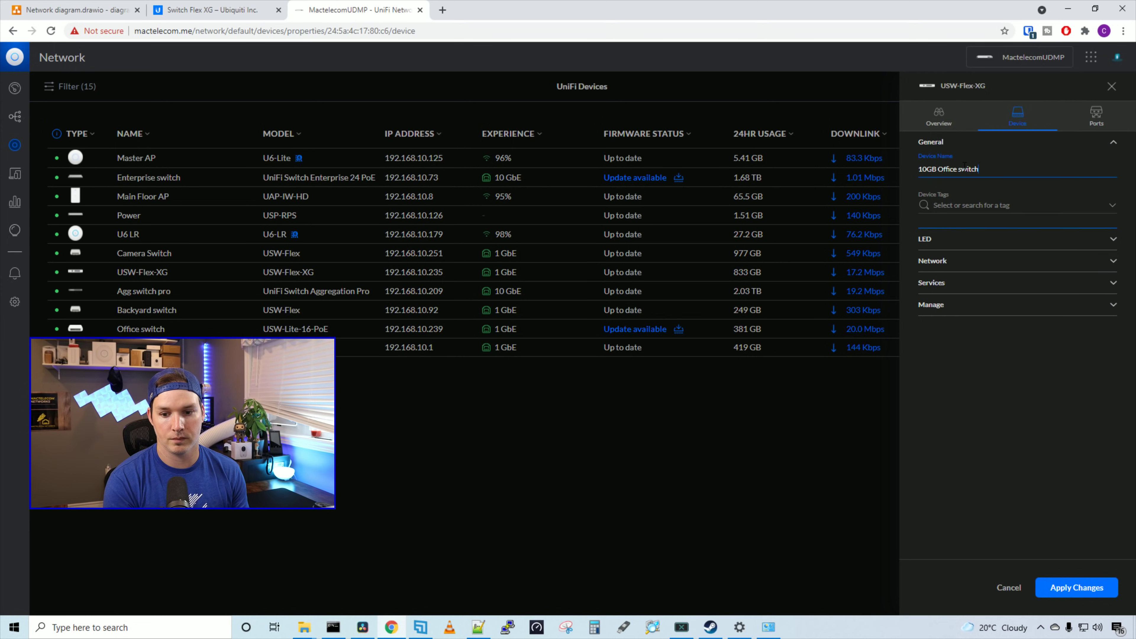
left_click(1078, 595)
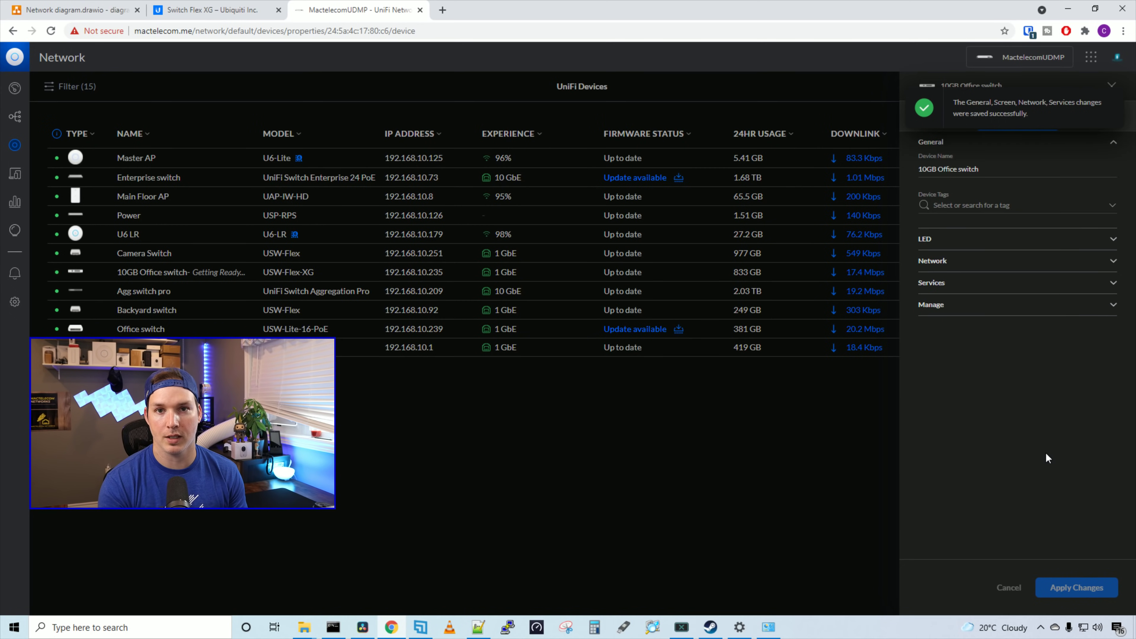
left_click(969, 166)
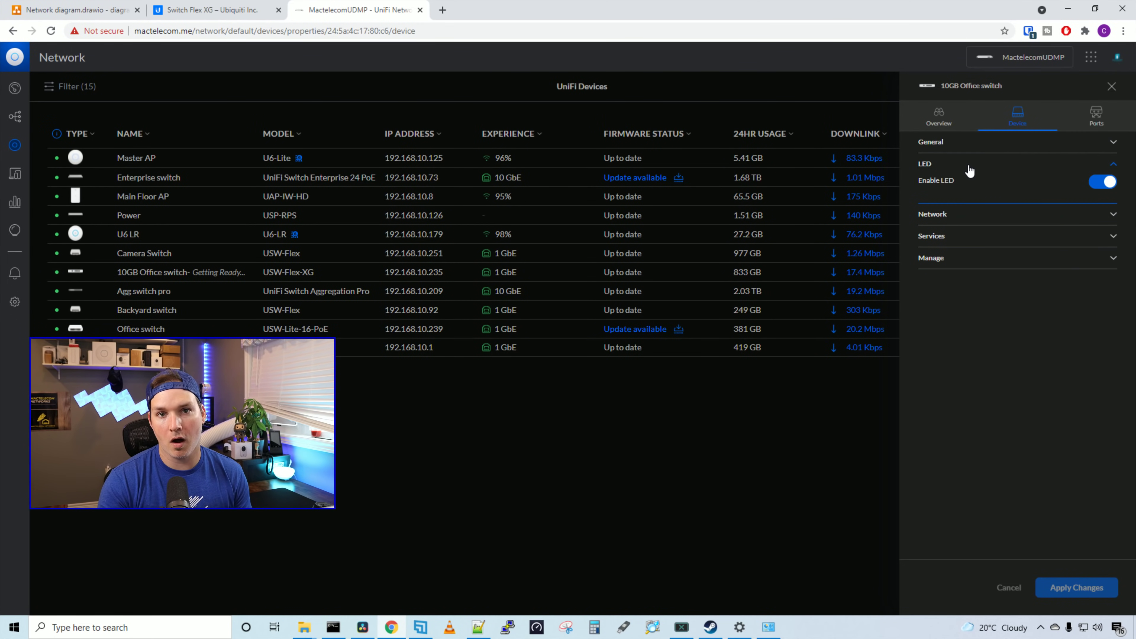
left_click(964, 217)
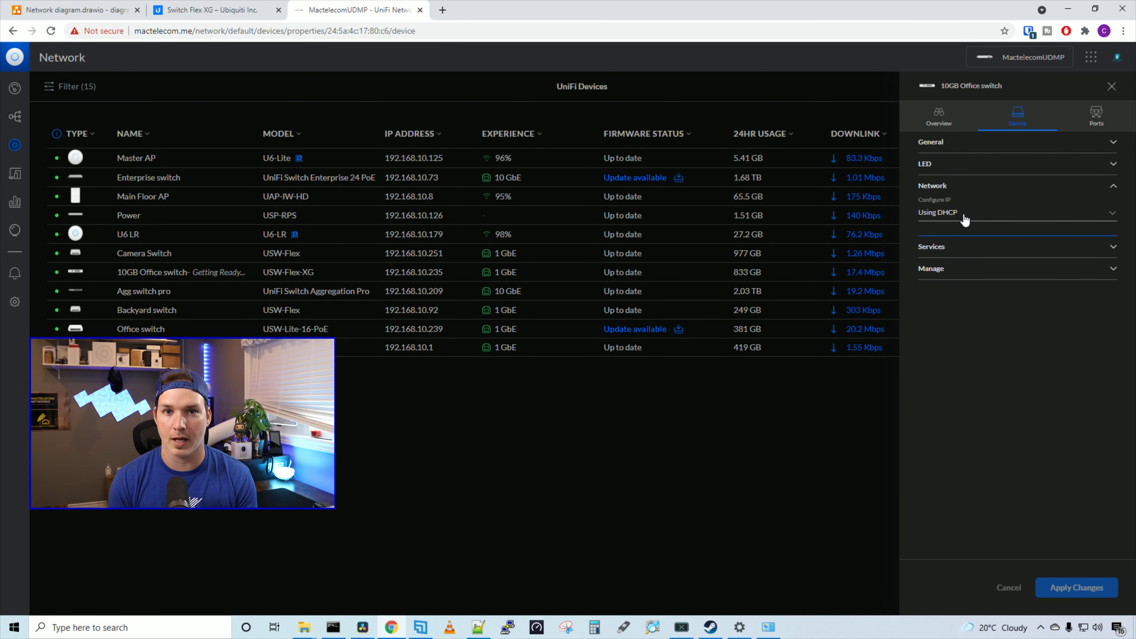
Step: Review Services (RSTP, jumbo frames off) and the Manage options down to Forget Device
left_click(966, 248)
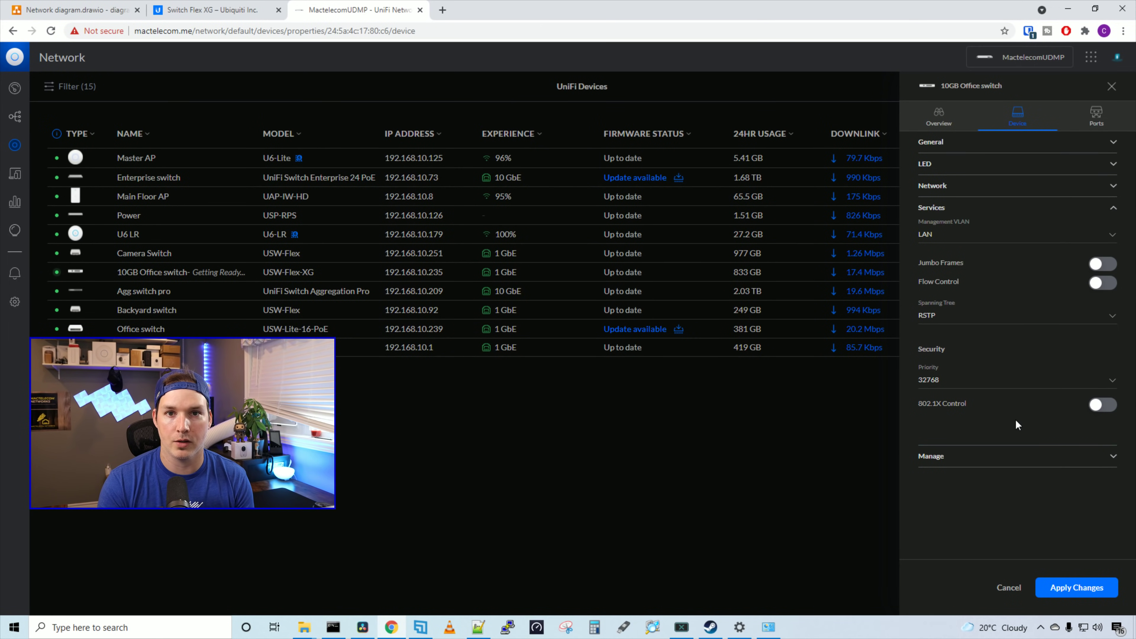
left_click(1011, 455)
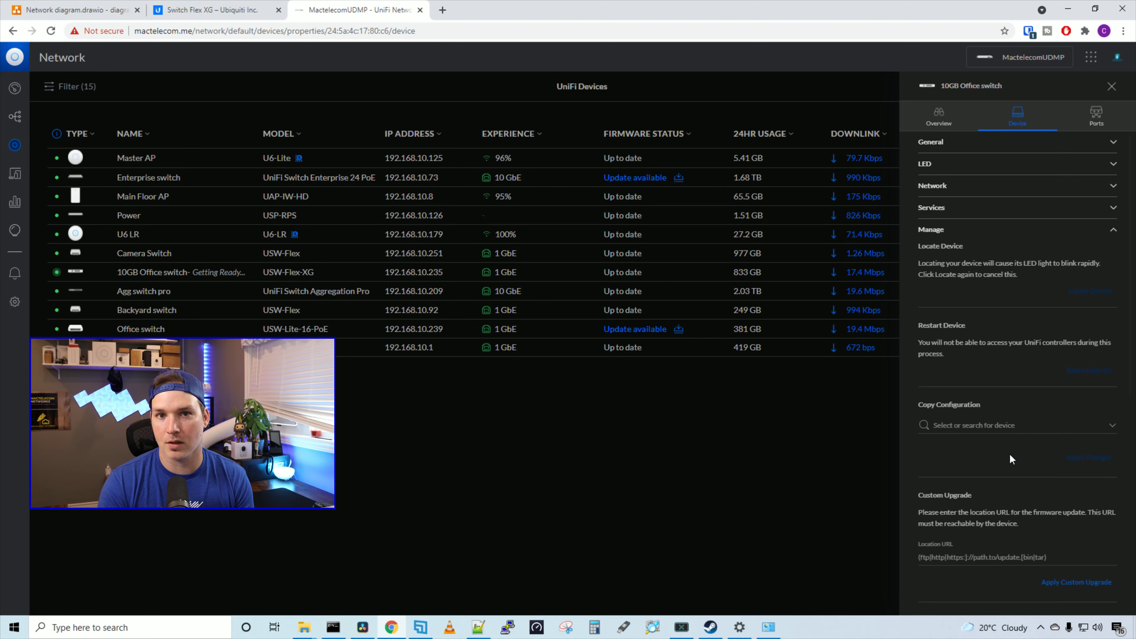
scroll(1012, 308, "down", 3)
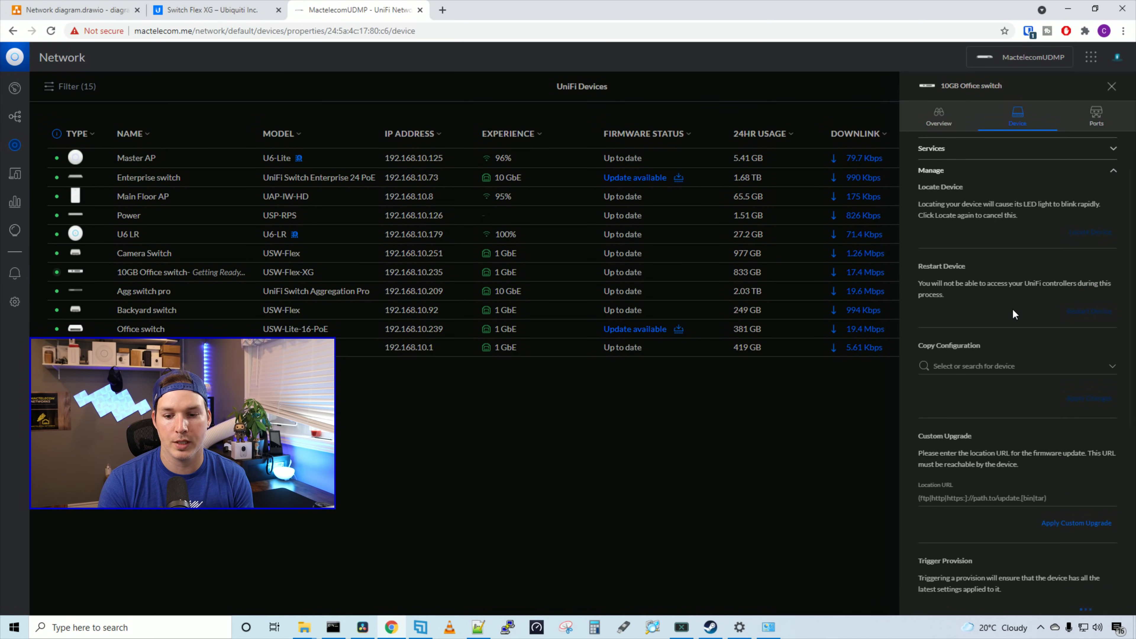
scroll(1012, 321, "down", 3)
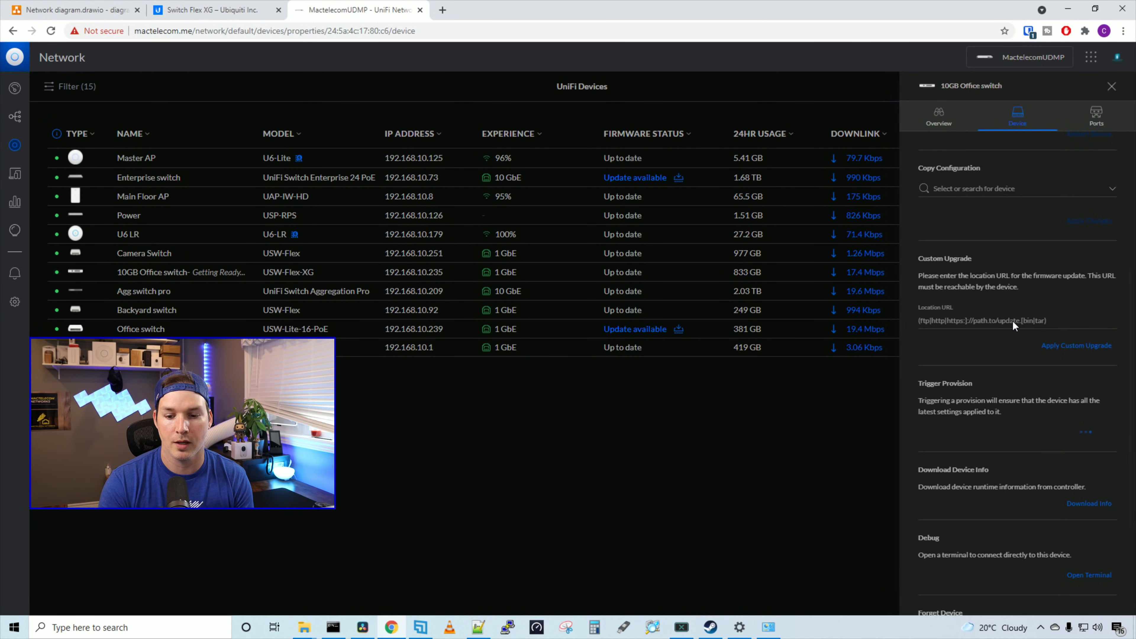
scroll(1015, 360, "down", 1)
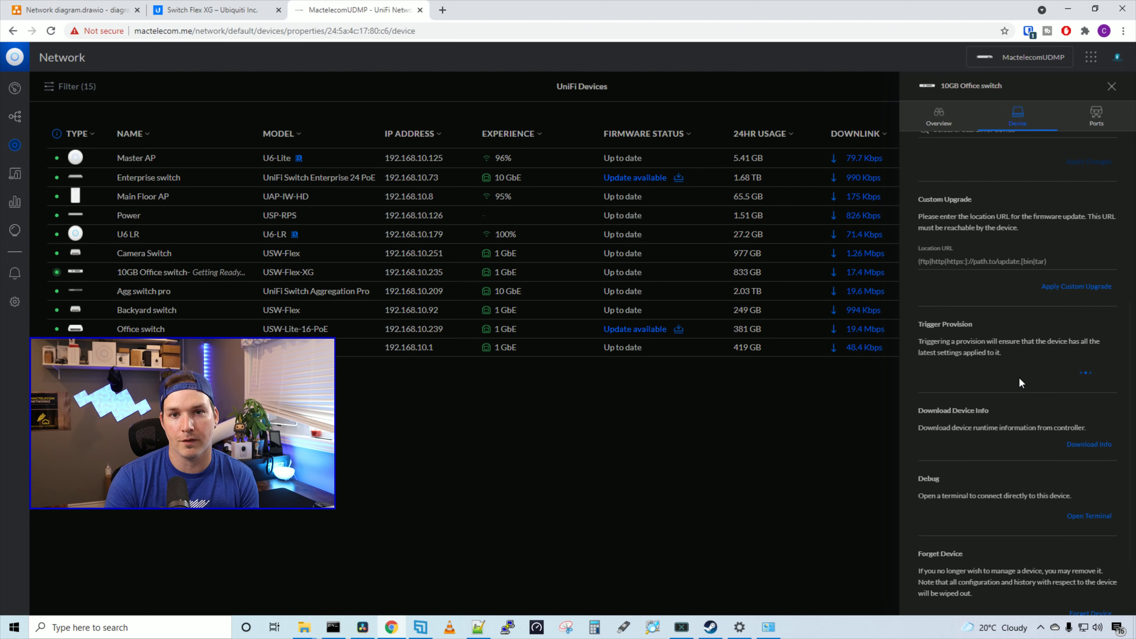
scroll(1017, 421, "down", 2)
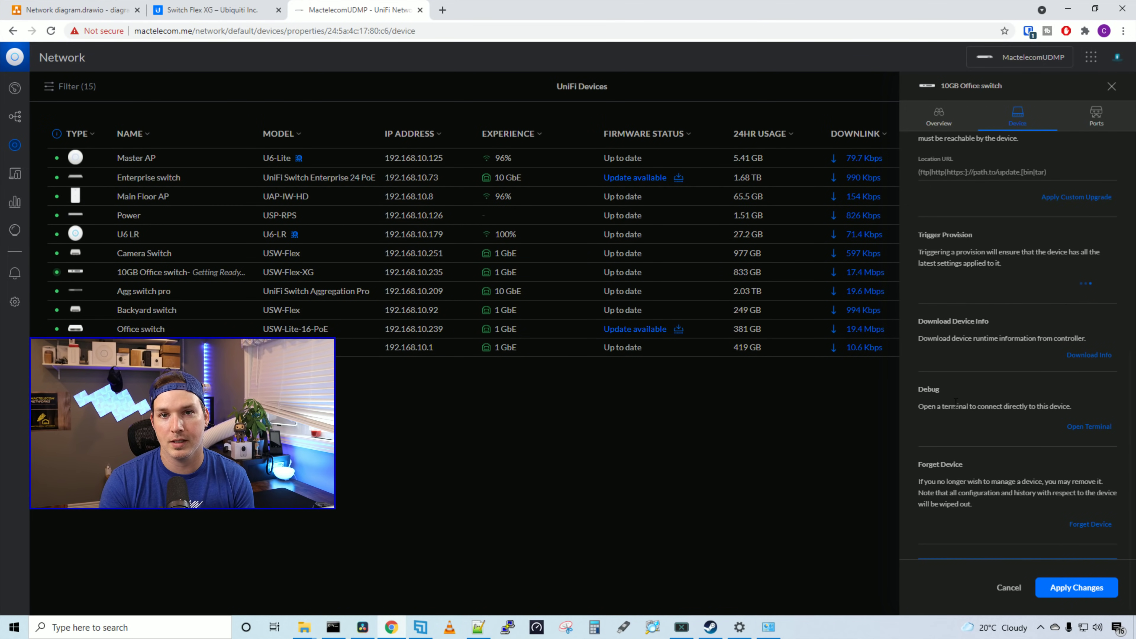
Step: Show the switch's port list: Port 1 at 1 Gbps, Port 2 at 10 Gbps
scroll(1050, 419, "up", 4)
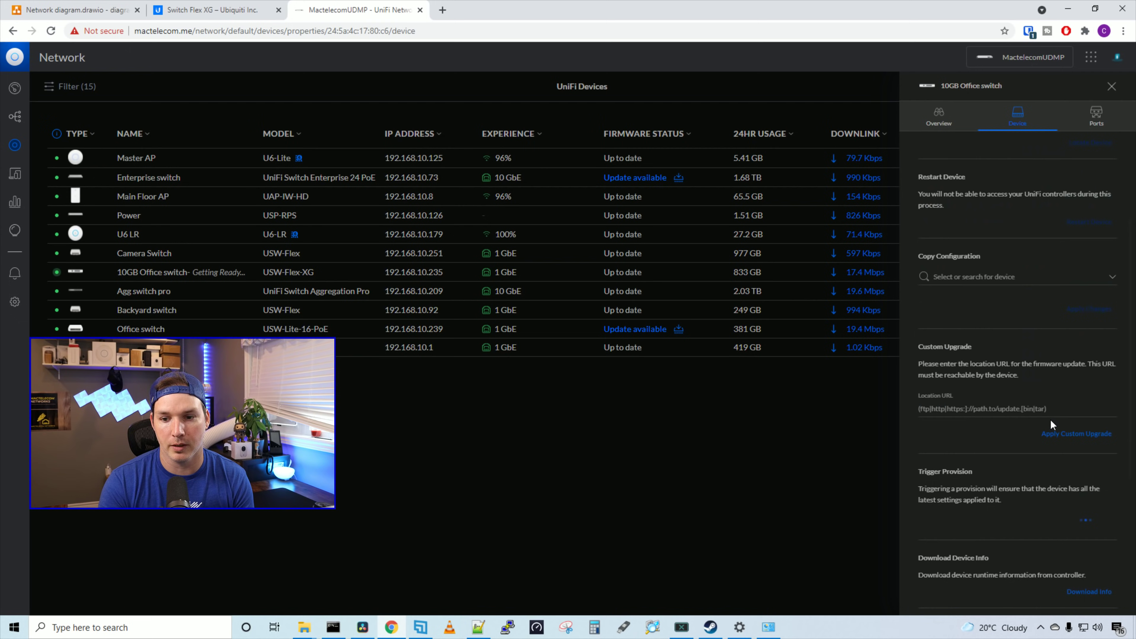
left_click(1096, 117)
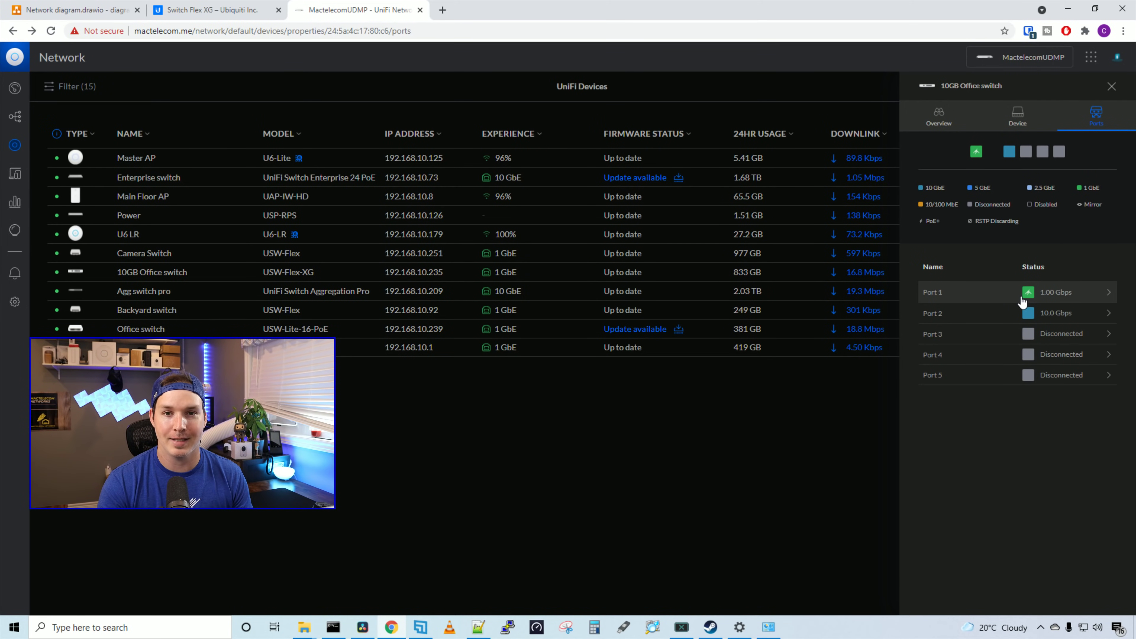
Step: Open Port 3's settings and browse the port profiles, keeping All selected
left_click(1000, 345)
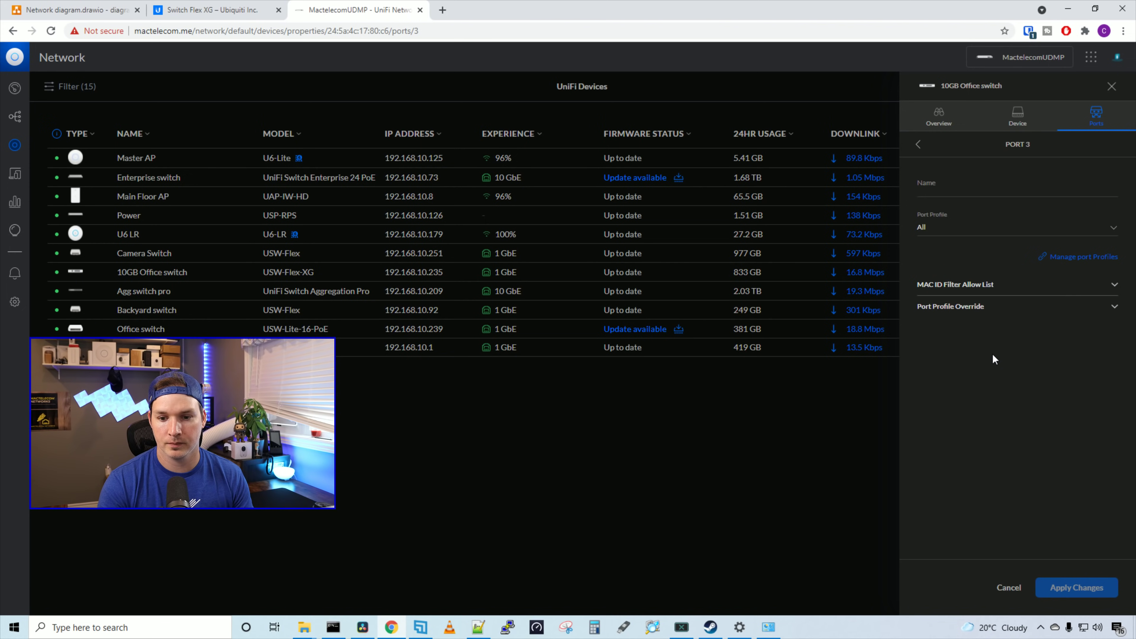
left_click(956, 194)
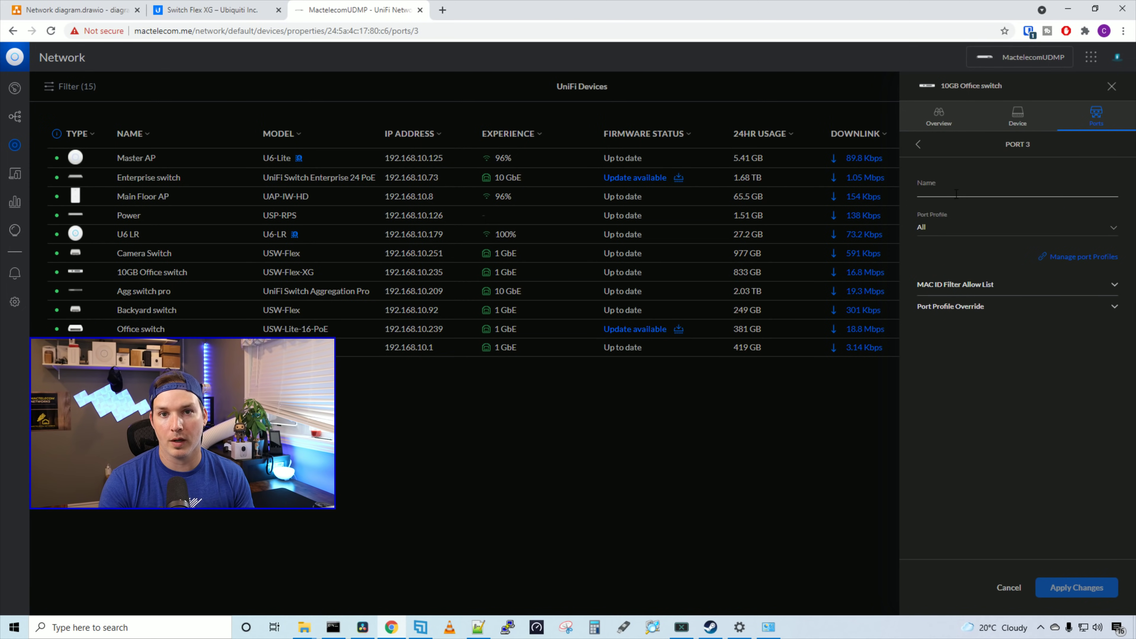
left_click(947, 231)
scroll(973, 259, "down", 5)
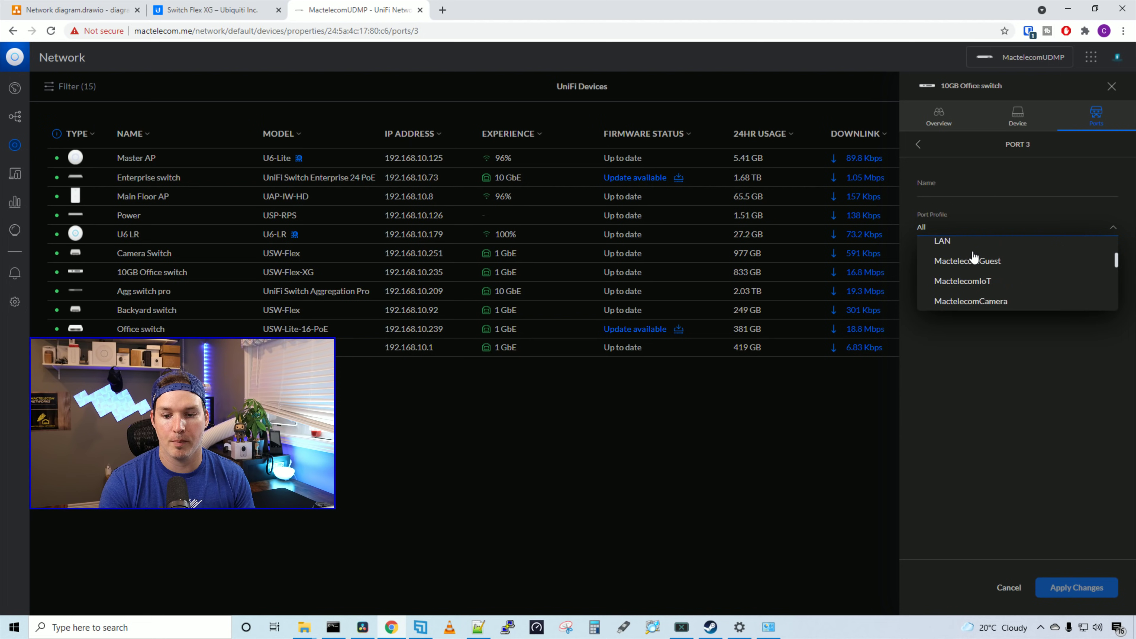
scroll(975, 266, "down", 2)
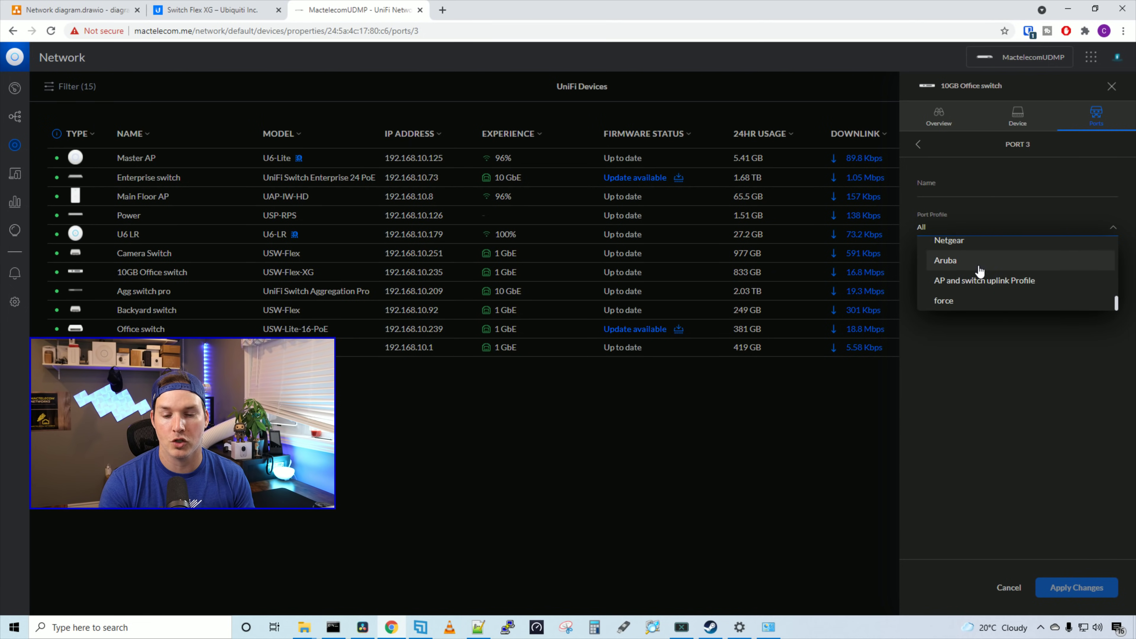
scroll(976, 274, "up", 3)
scroll(976, 274, "up", 5)
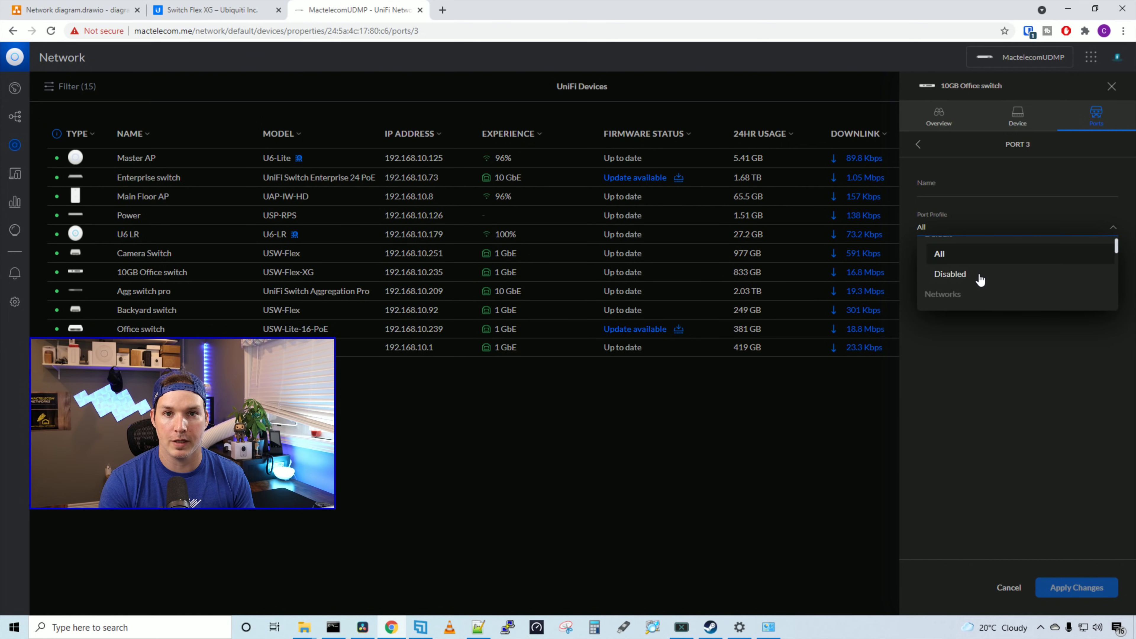
left_click(1066, 426)
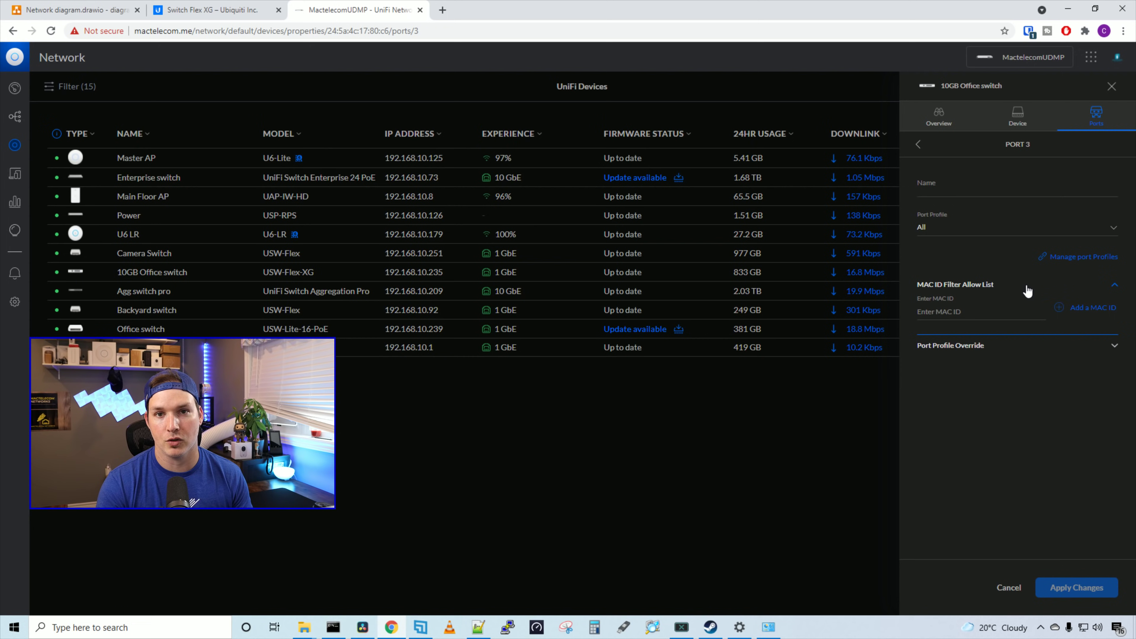
Step: Expand Port 3's profile override and keep the operation mode on Switching
left_click(994, 347)
scroll(996, 350, "down", 1)
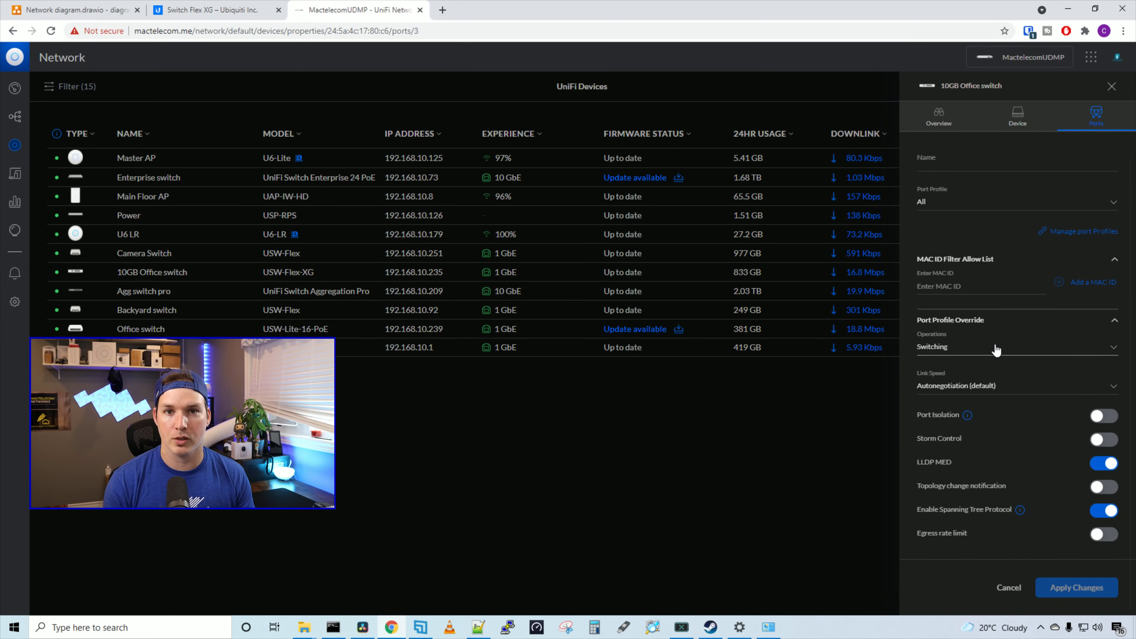
left_click(996, 350)
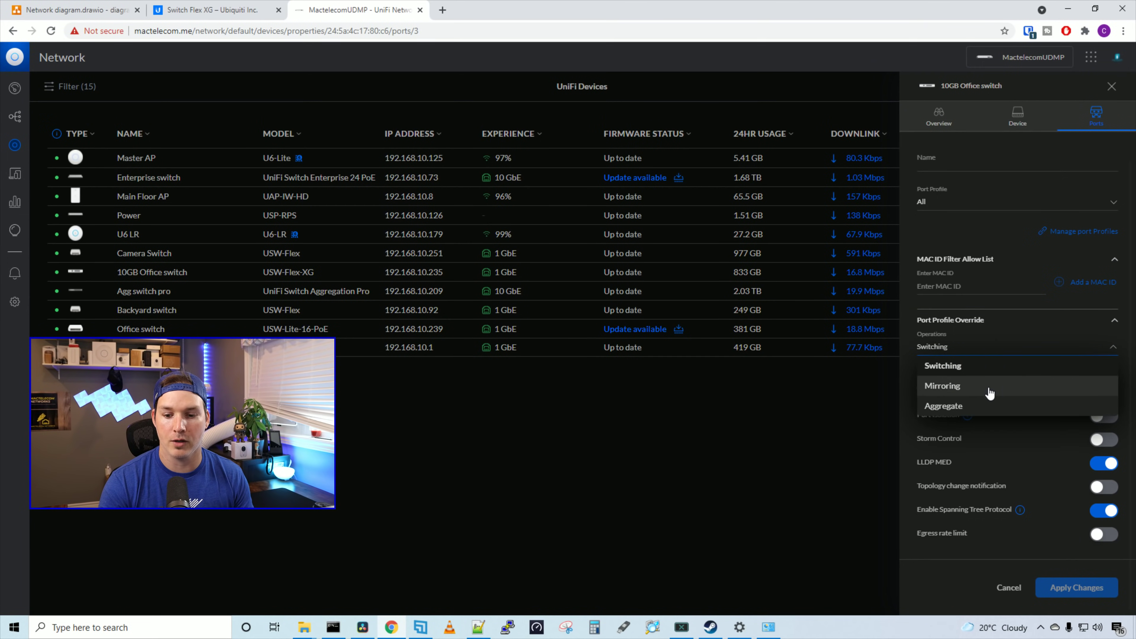
left_click(1021, 452)
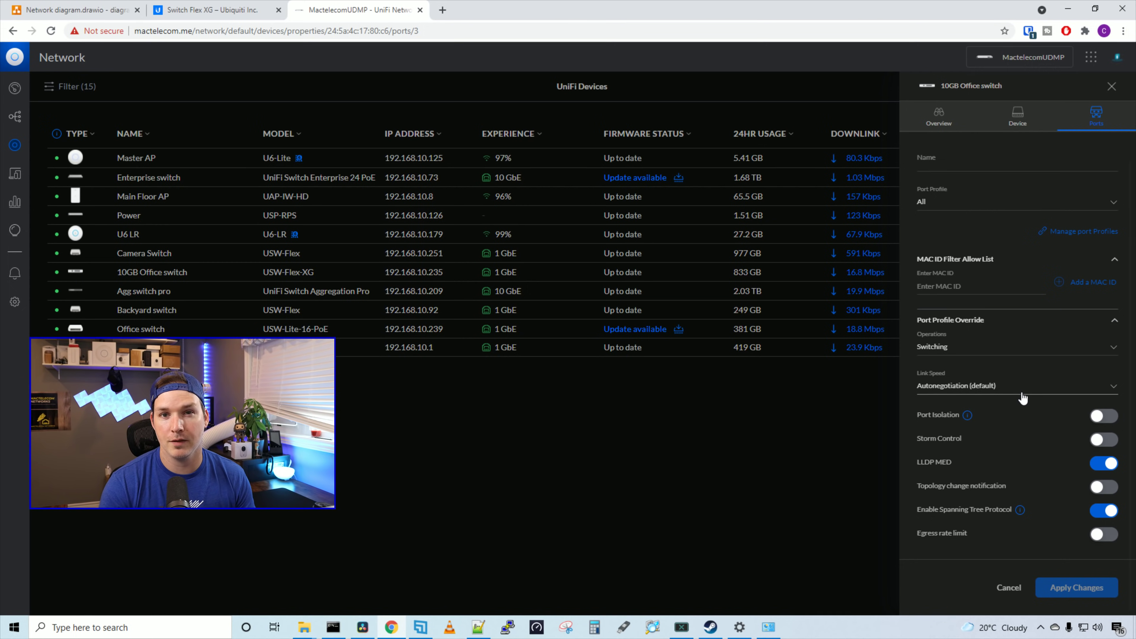
Step: Browse the link speed options while Autonegotiation stays selected
left_click(1022, 396)
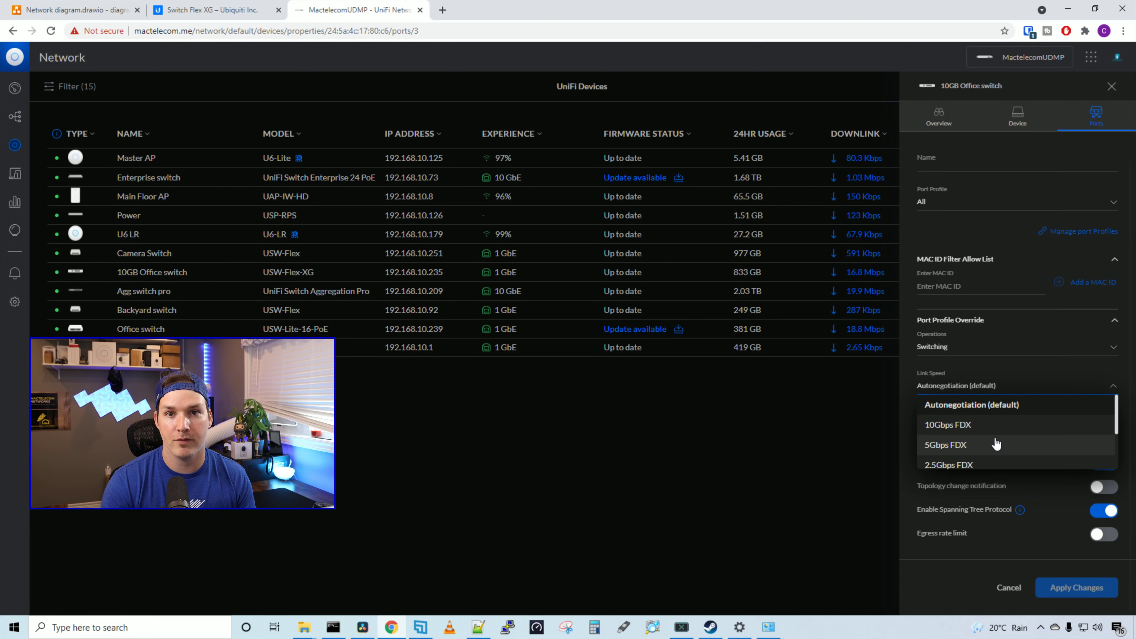
scroll(994, 443, "down", 3)
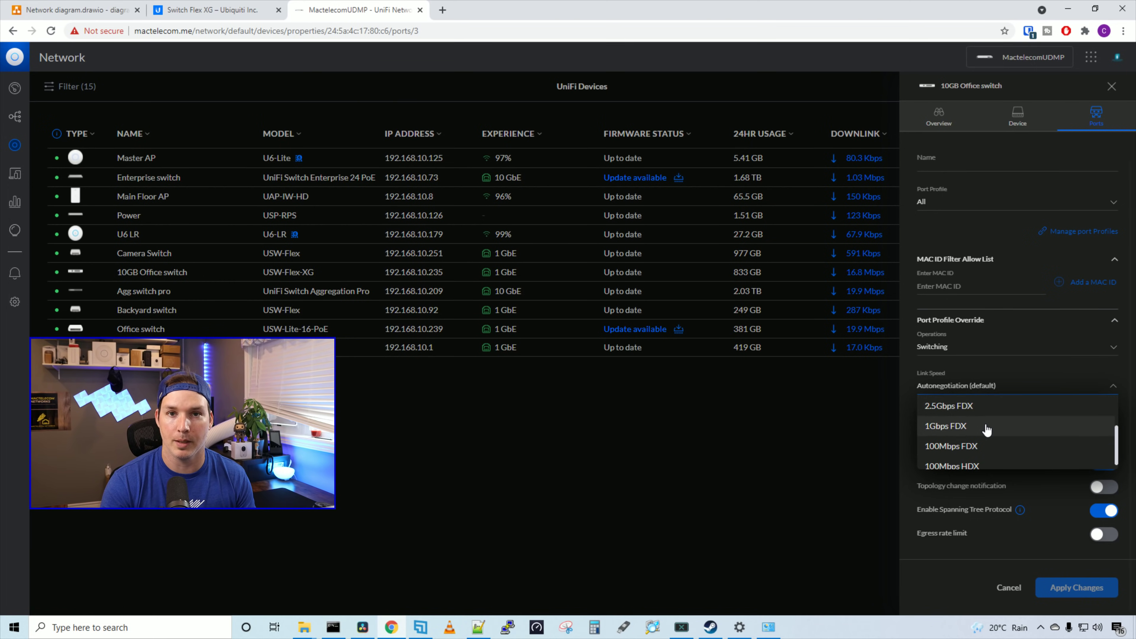
scroll(989, 442, "down", 1)
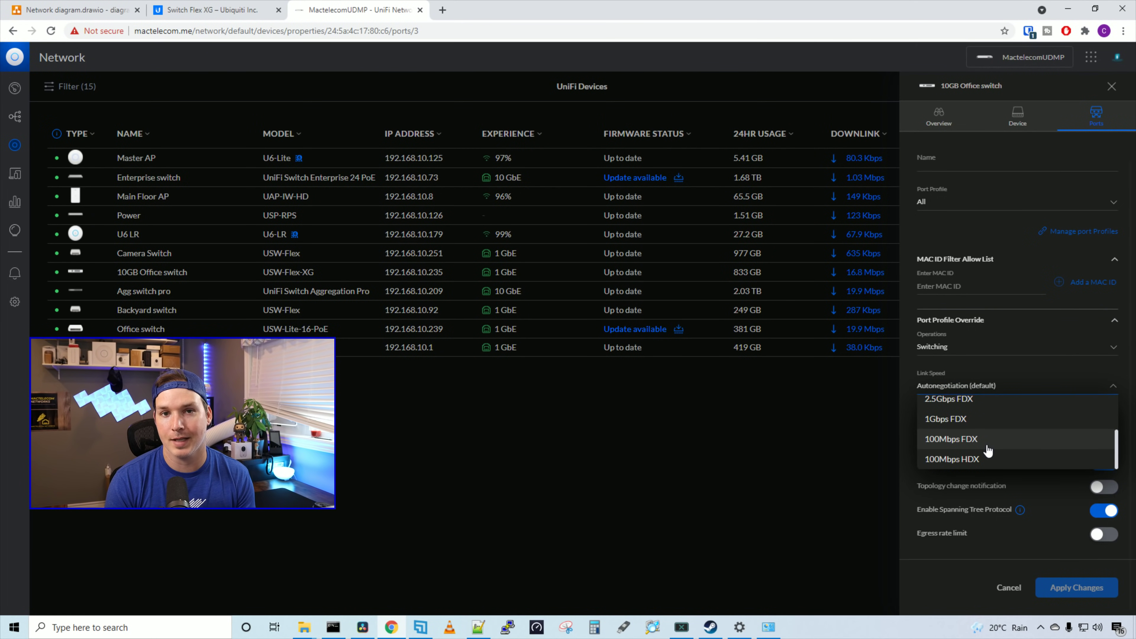
Step: Dismiss the link speed list, leaving Port 3 on autonegotiation
key("Escape")
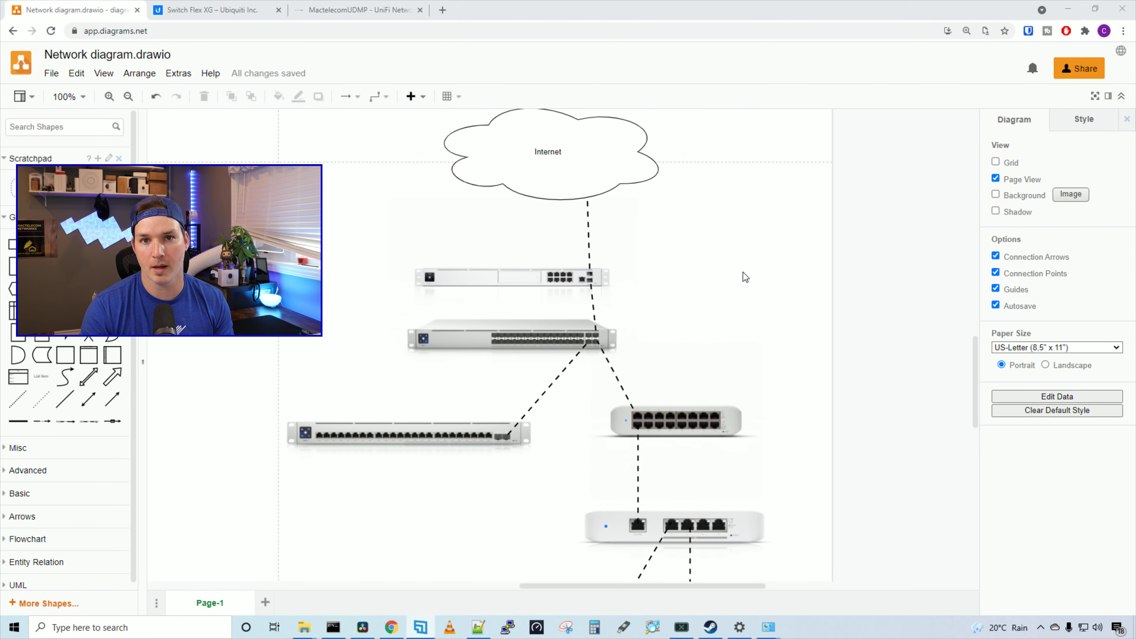
Step: Scroll down the network diagram to the switch feeding the NAS and PC
scroll(743, 272, "down", 2)
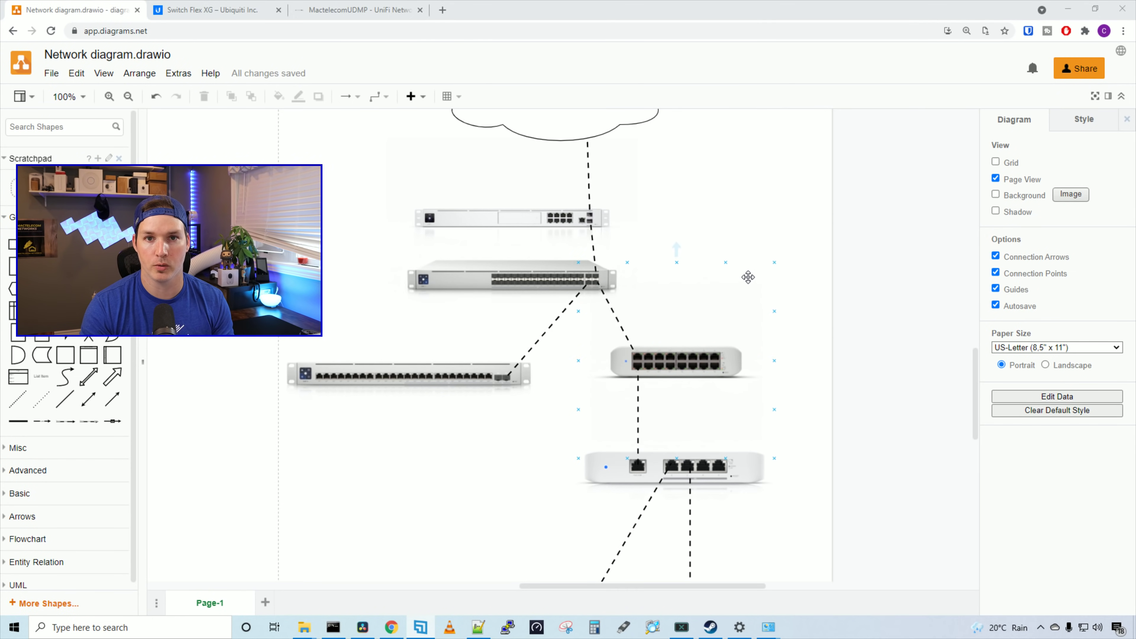
scroll(748, 277, "down", 2)
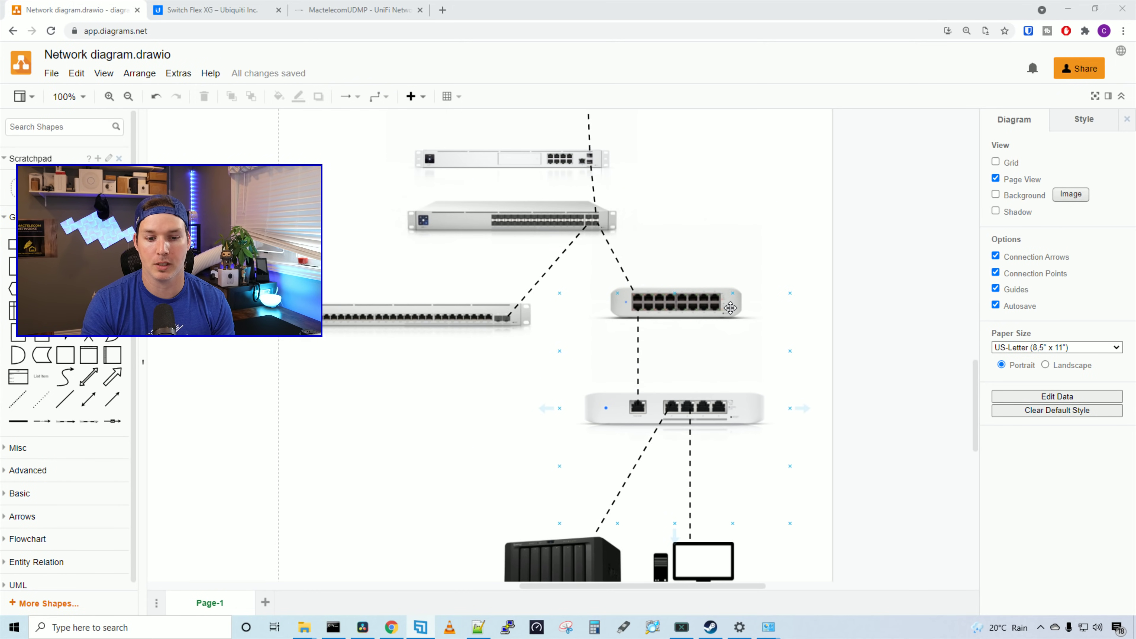
scroll(784, 271, "down", 2)
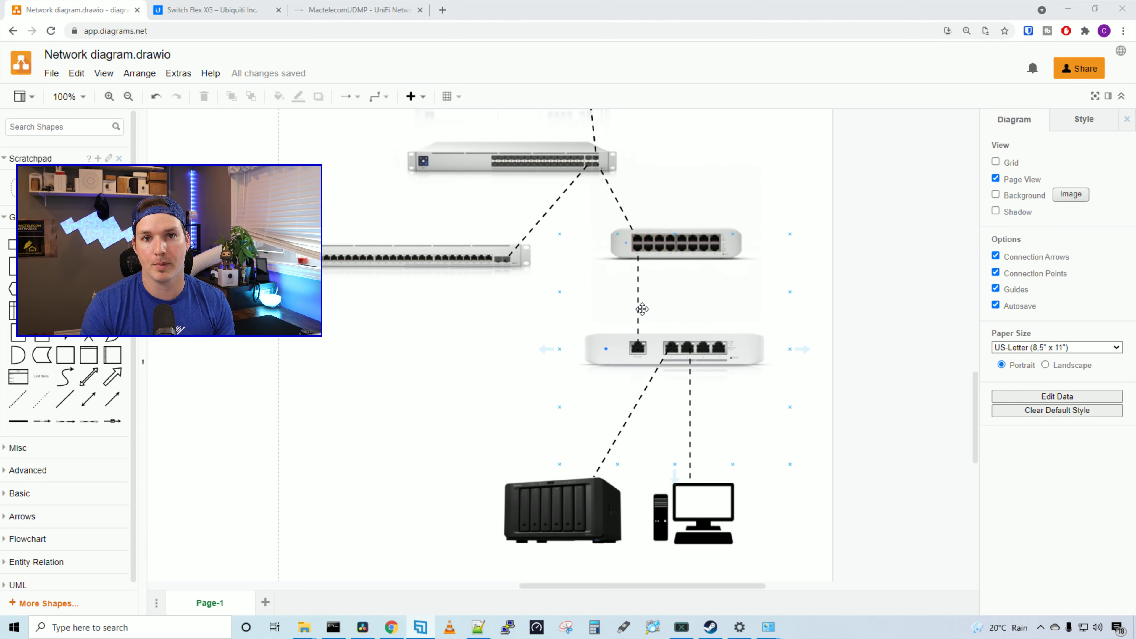
scroll(645, 293, "down", 2)
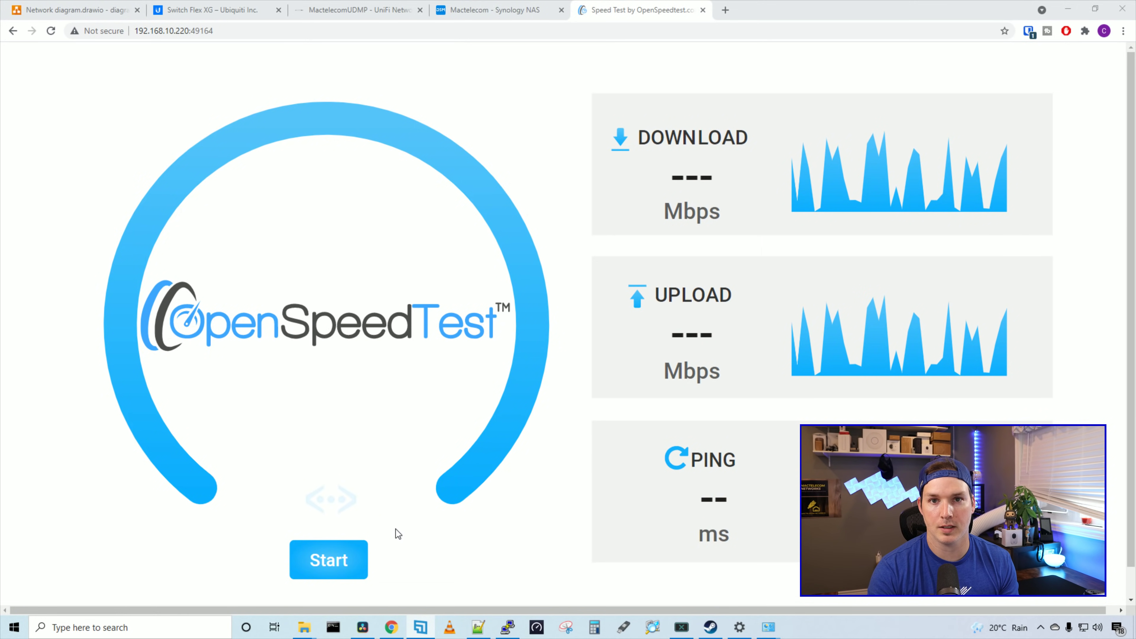
Step: Run the OpenSpeedTest against the NAS, getting 3910.8 Mbps down, 8245.0 Mbps up, 1 ms ping
left_click(360, 560)
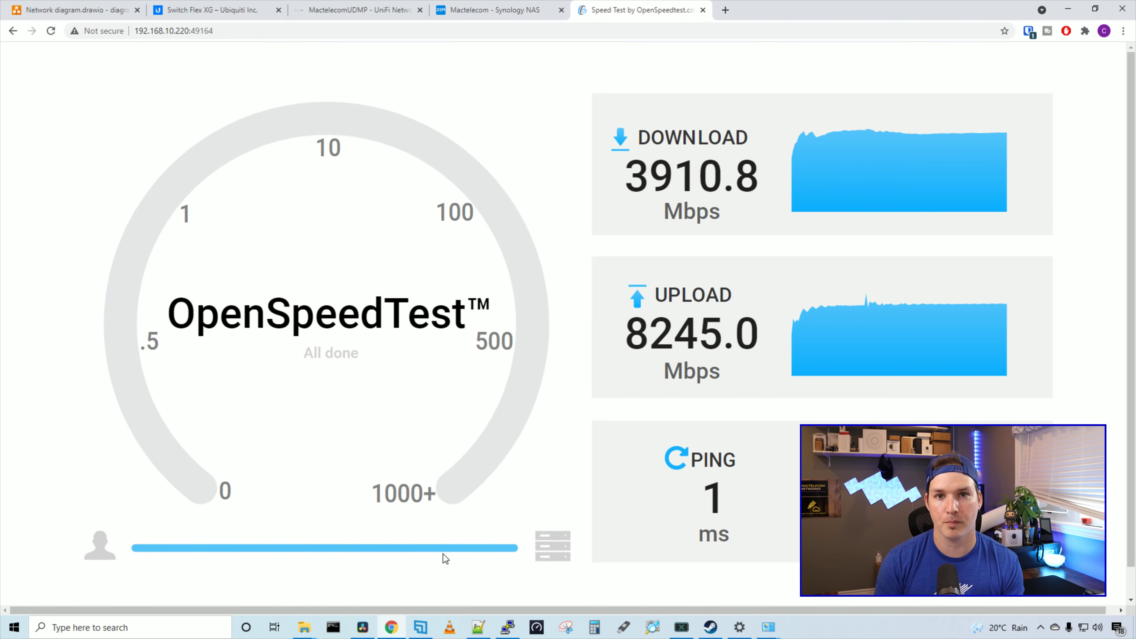
Step: Run the prepared iperf3.exe -c 192.168.10.220 test in Command Prompt, reaching about 7.5 Gbits/sec
key("alt+Tab")
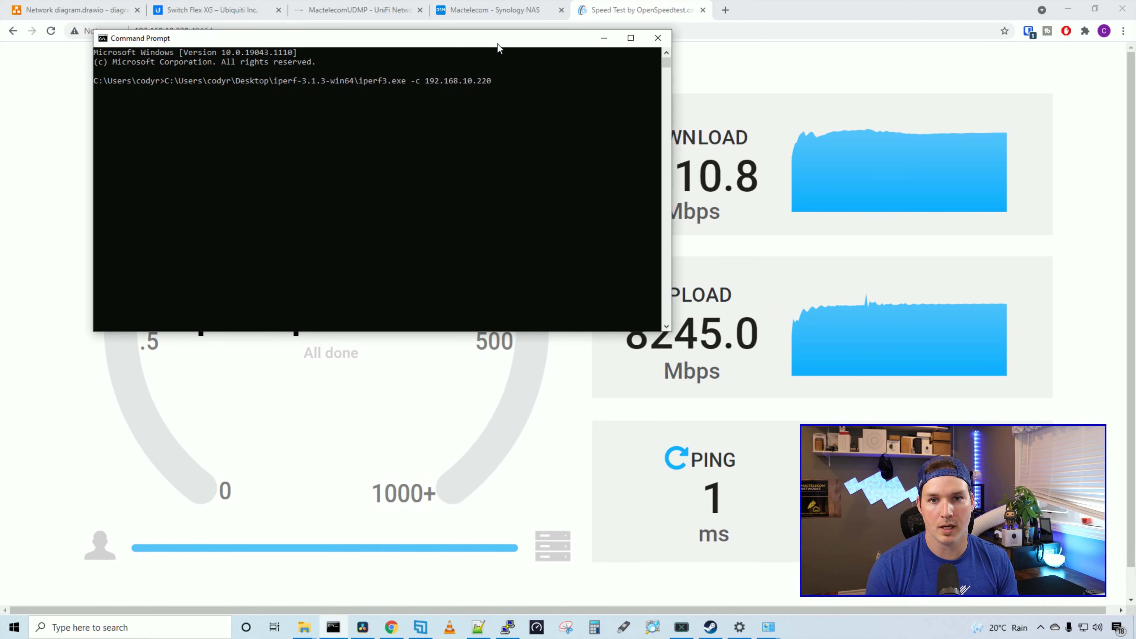
key("Return")
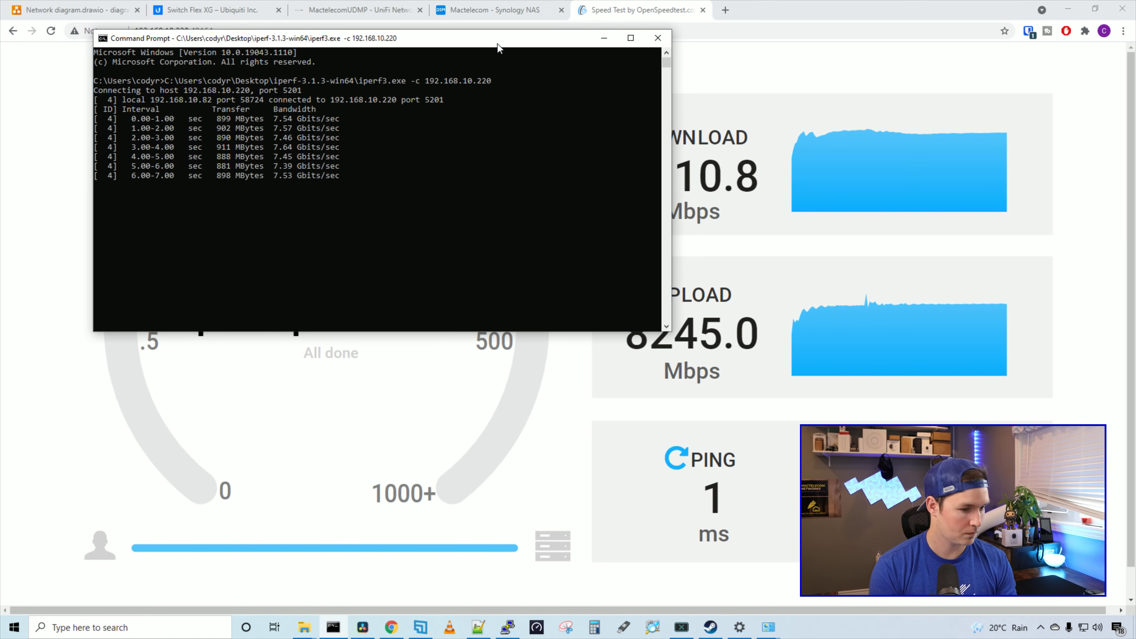